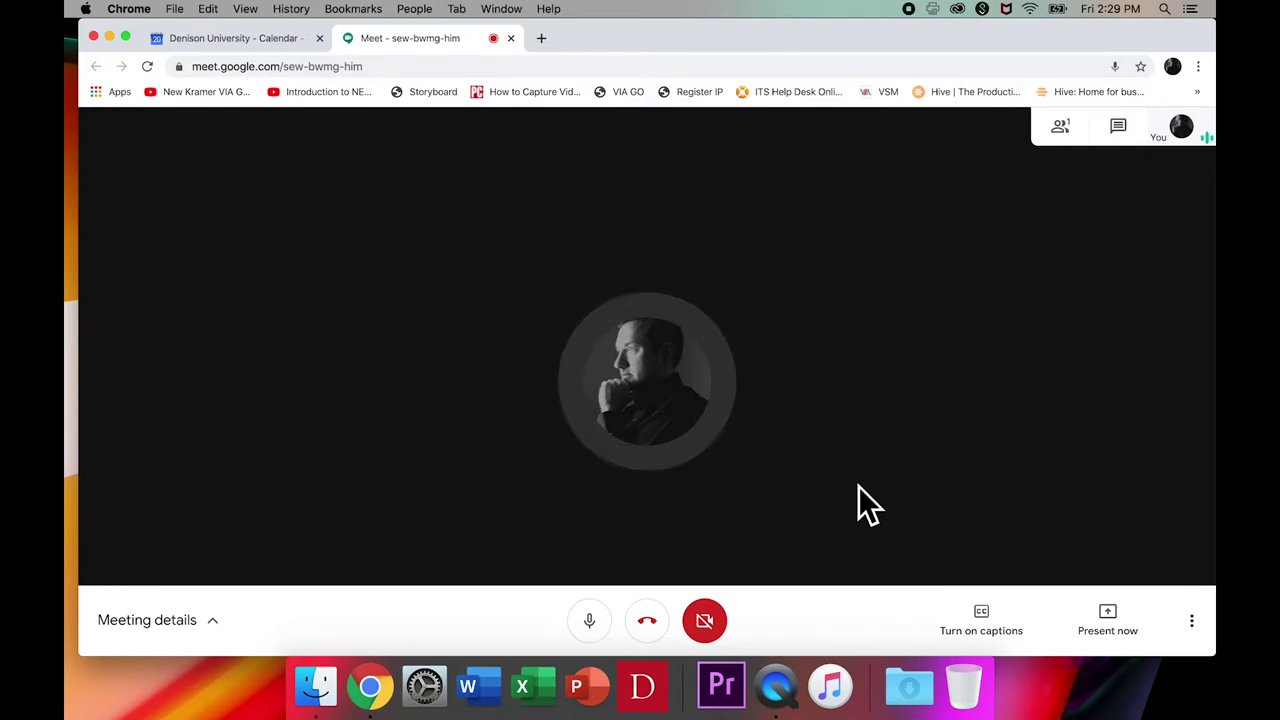
# Step: Mute and unmute the mic, then set Meet's microphone to Jabra UC VOICE 550a in Settings
pyautogui.click(610, 645)
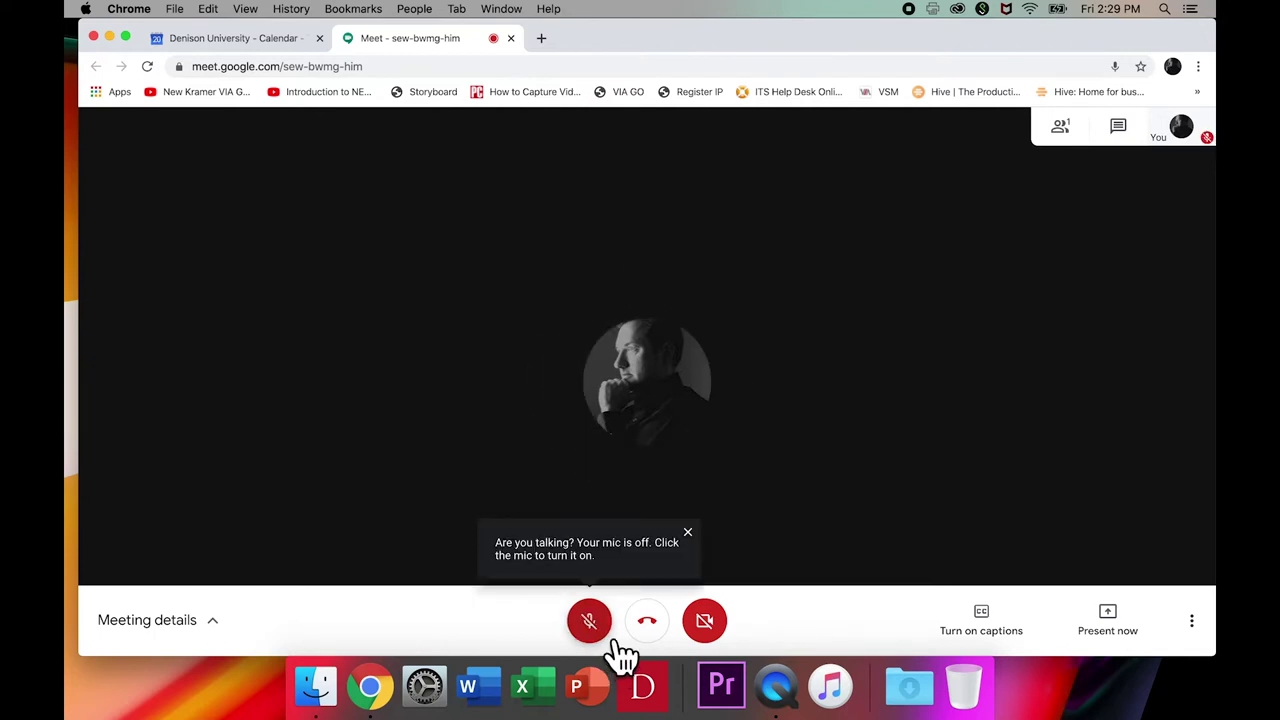
pyautogui.click(612, 641)
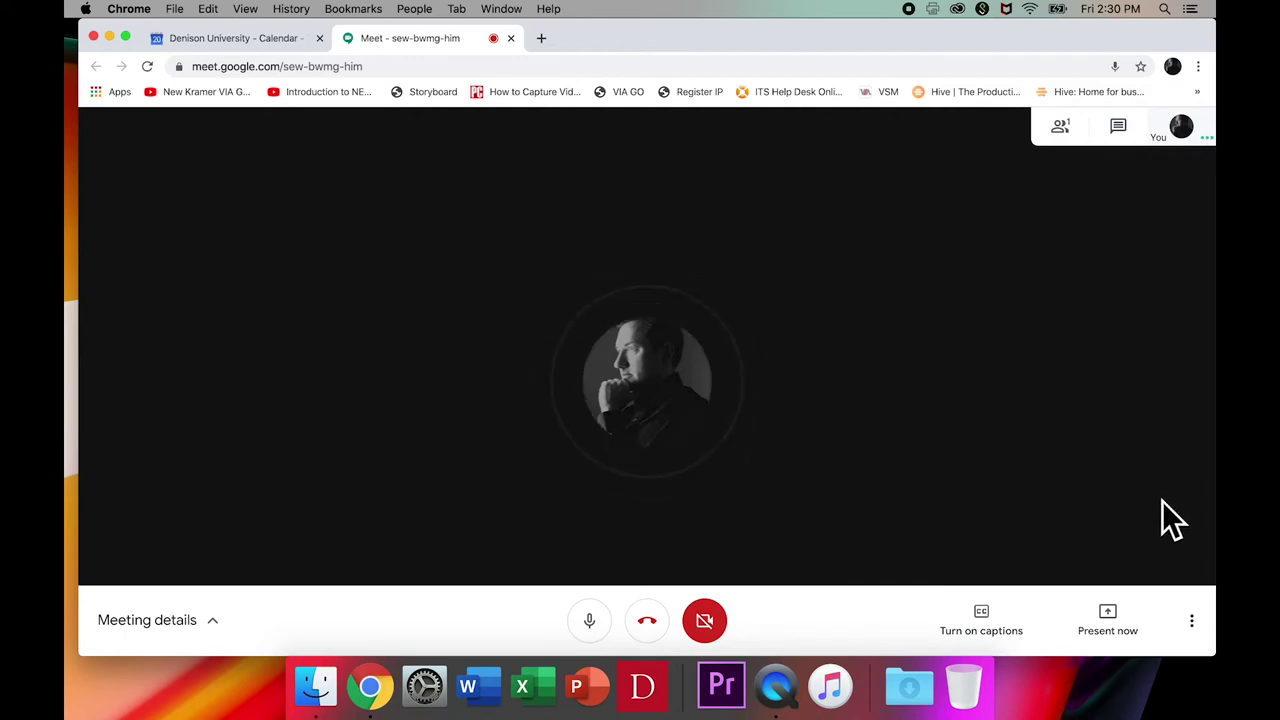
pyautogui.click(1206, 648)
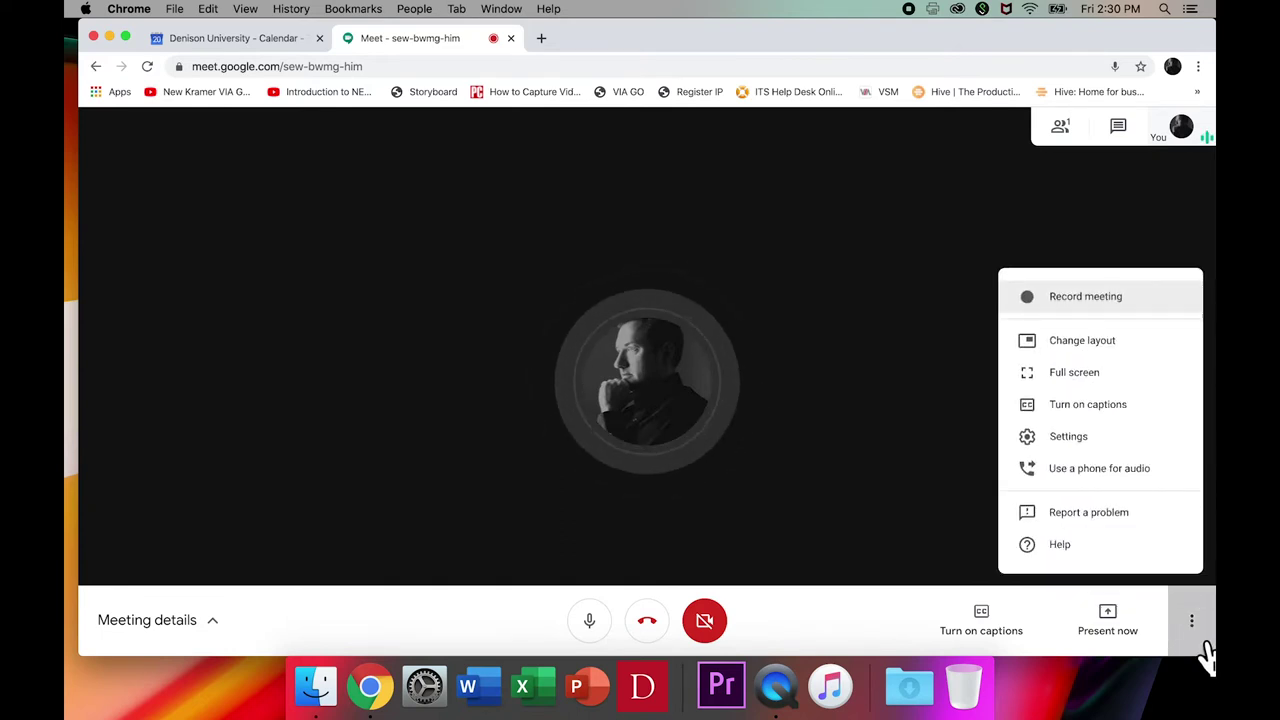
pyautogui.click(1152, 446)
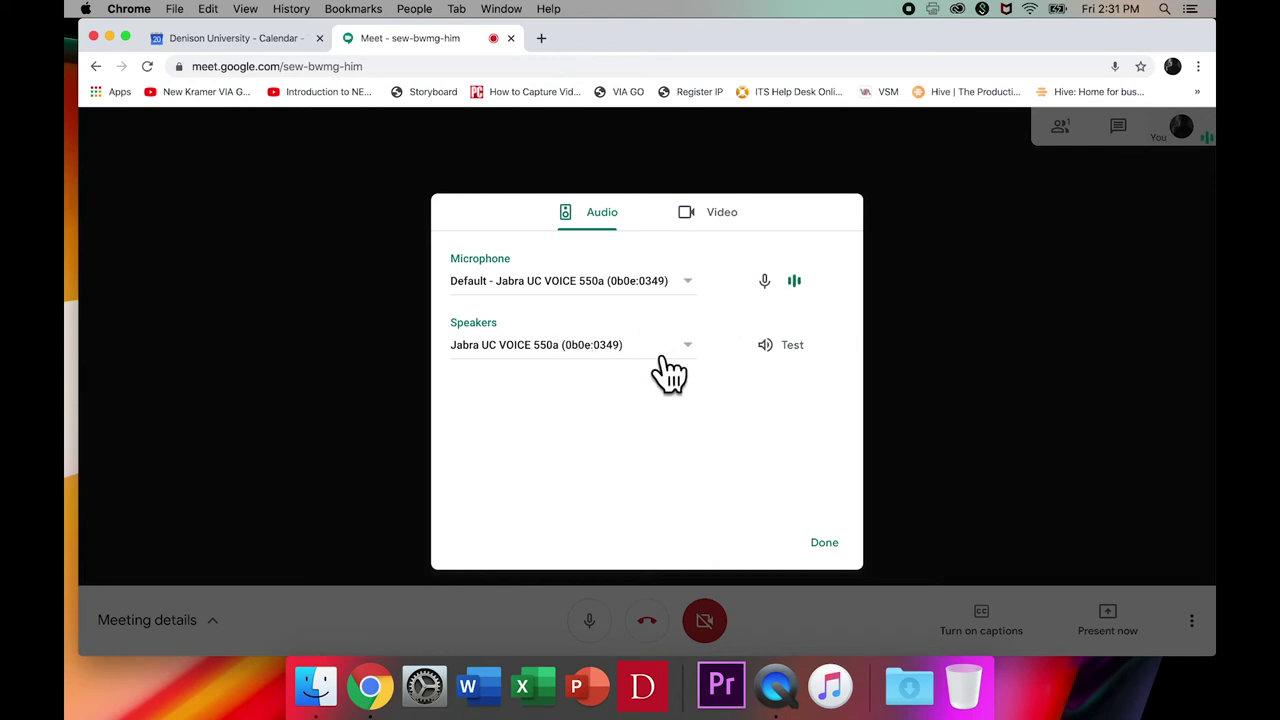
pyautogui.click(688, 288)
pyautogui.click(640, 312)
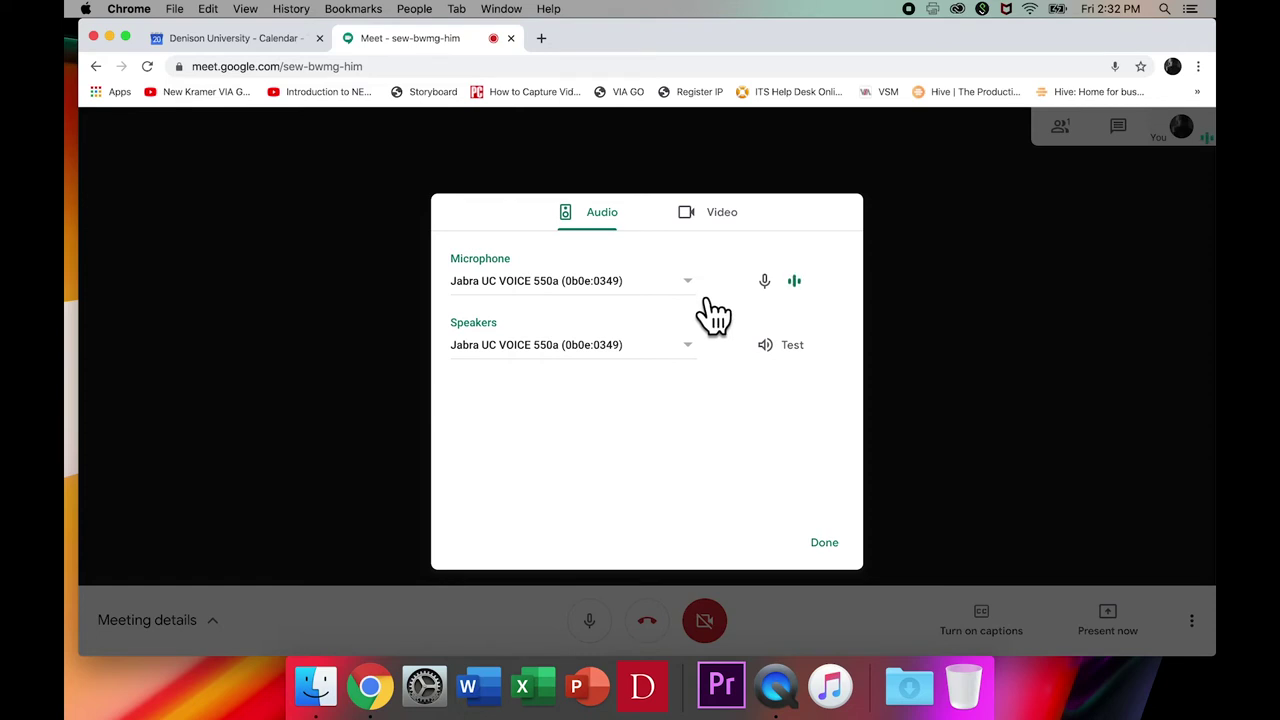
# Step: Switch Meet to Internal Microphone and Internal Speakers, play the test sound, and close settings
pyautogui.click(706, 298)
pyautogui.click(668, 256)
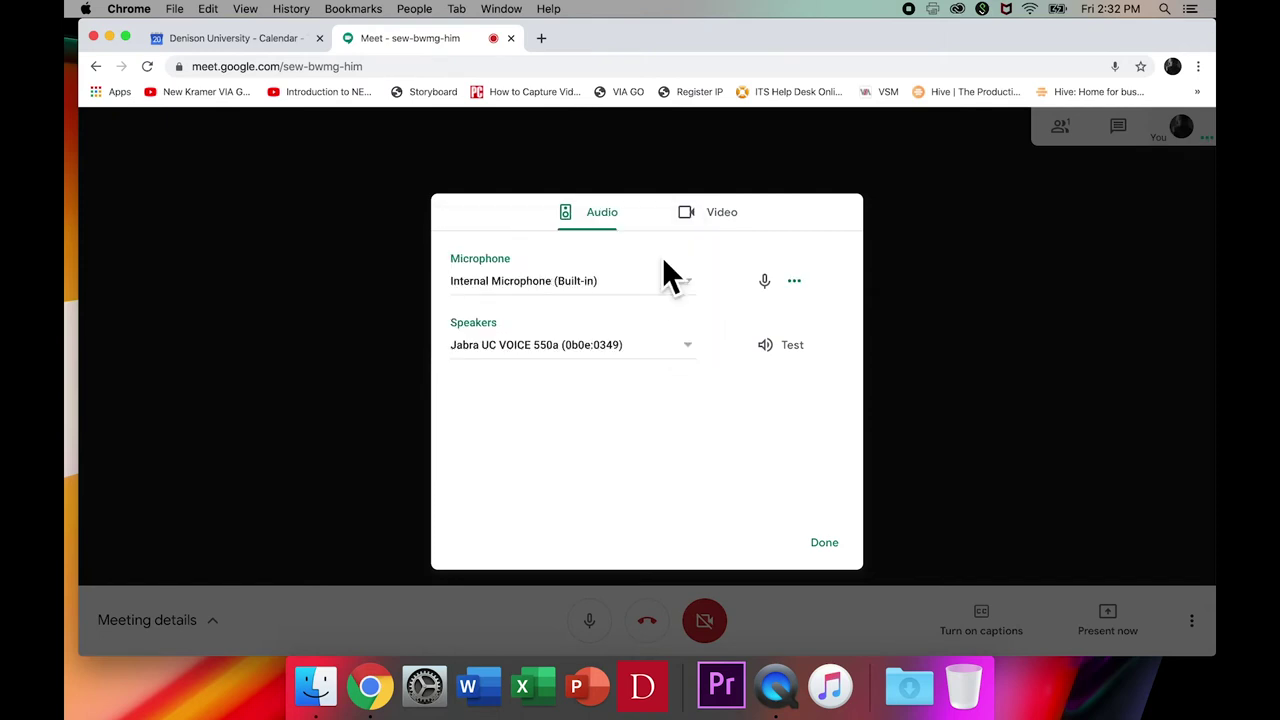
pyautogui.click(690, 362)
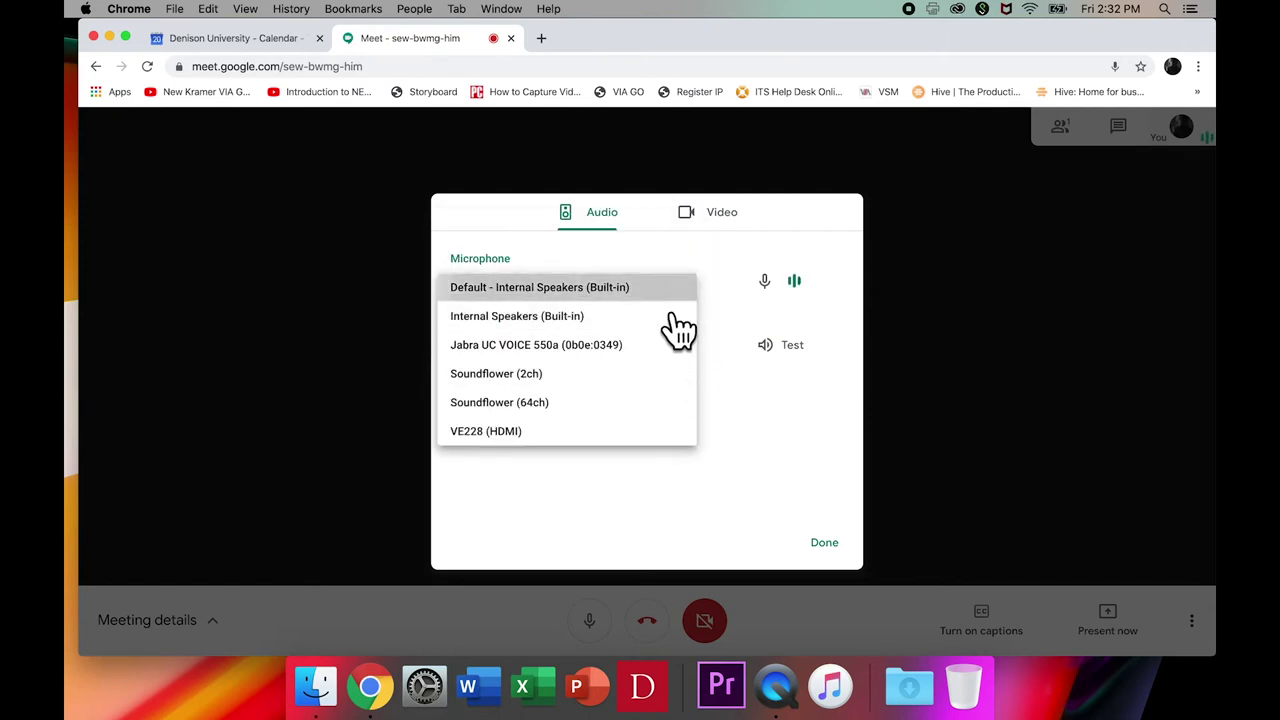
pyautogui.click(657, 300)
pyautogui.click(688, 362)
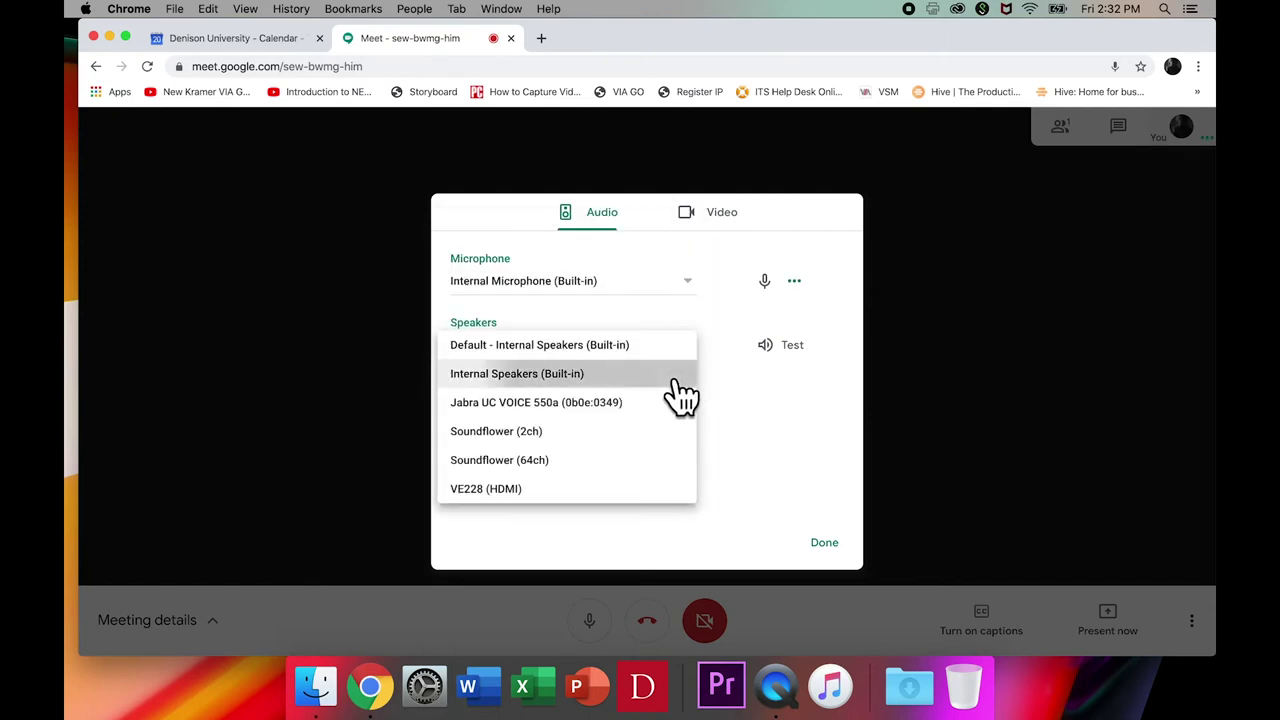
pyautogui.click(670, 376)
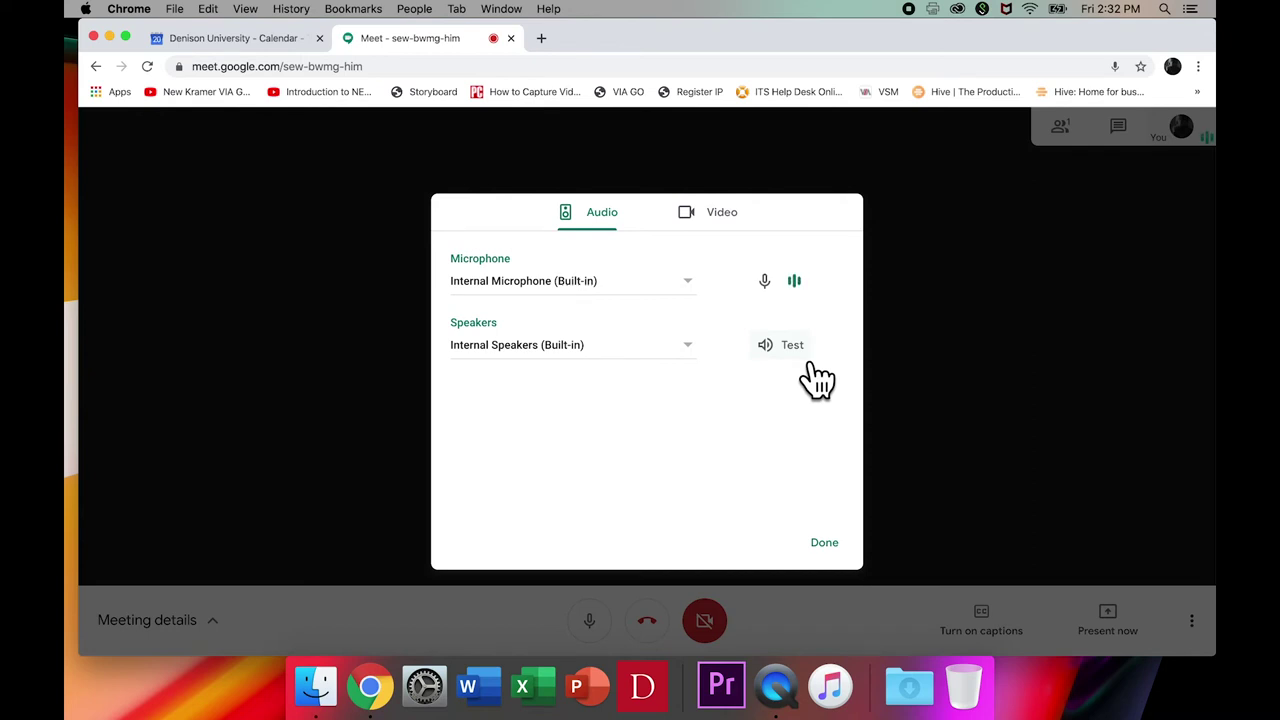
pyautogui.click(797, 352)
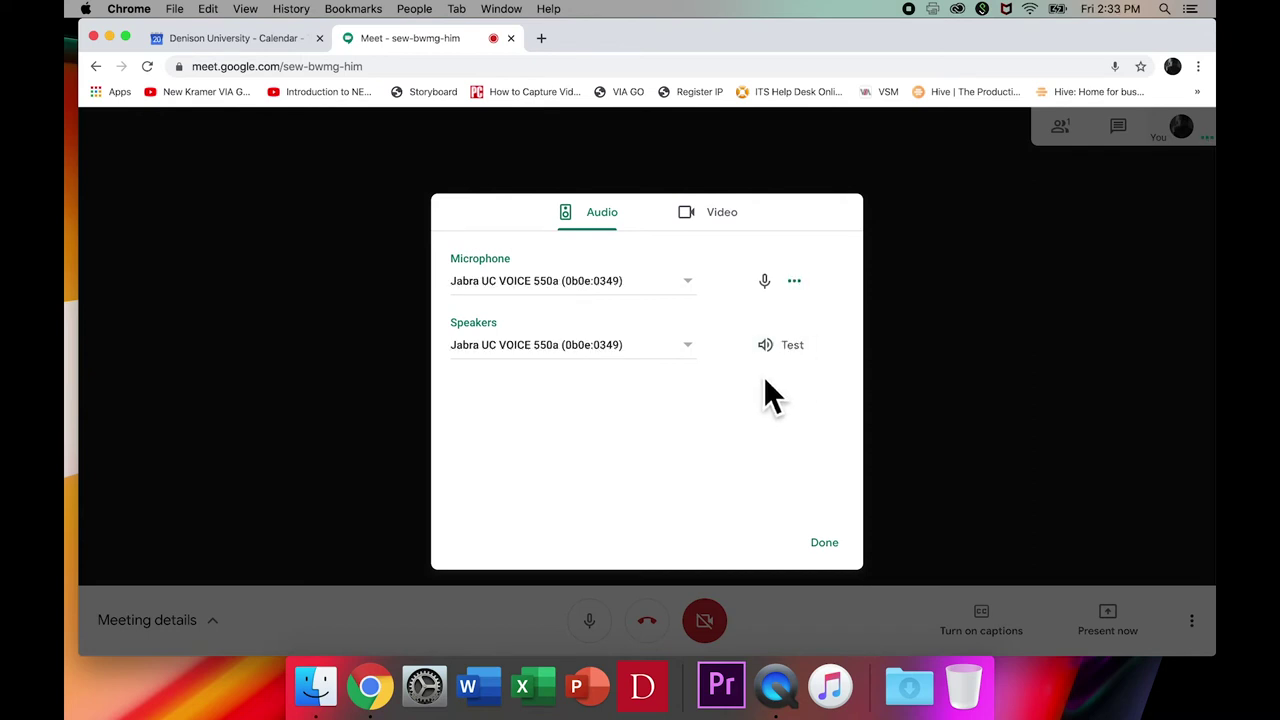
pyautogui.click(830, 548)
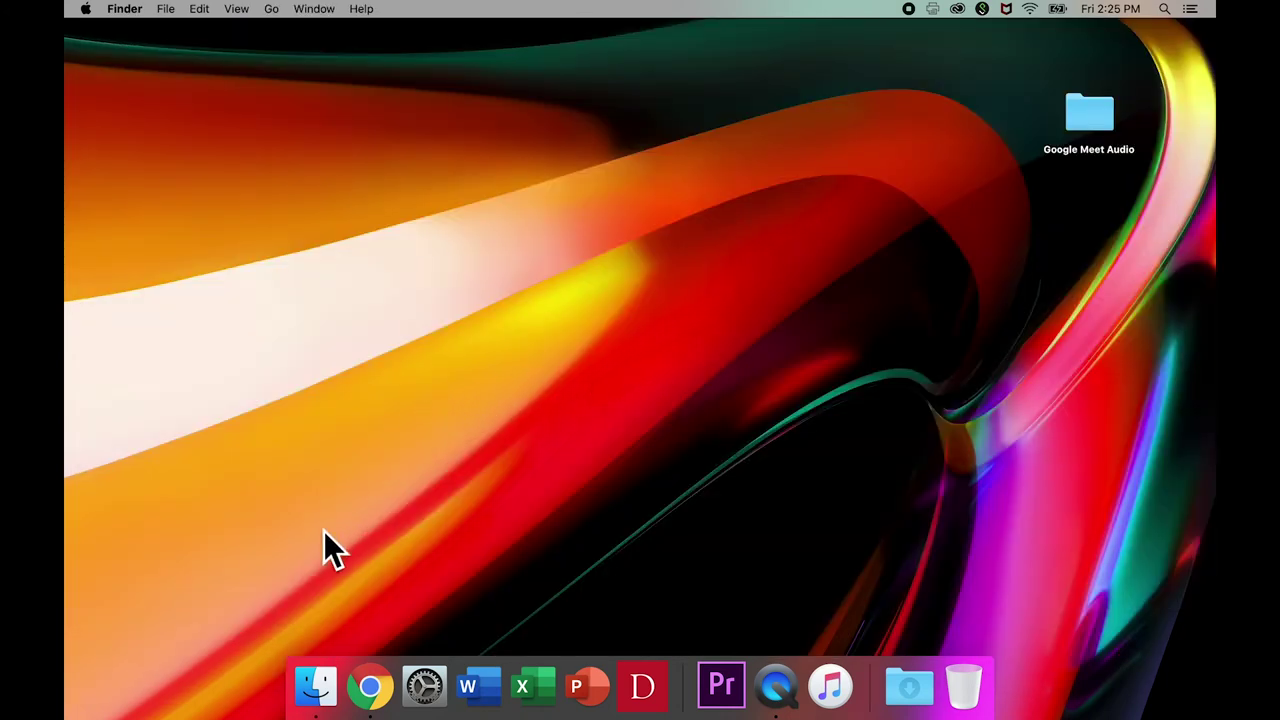
# Step: Open a new Finder window on the Applications folder and scroll through its apps
pyautogui.click(316, 690)
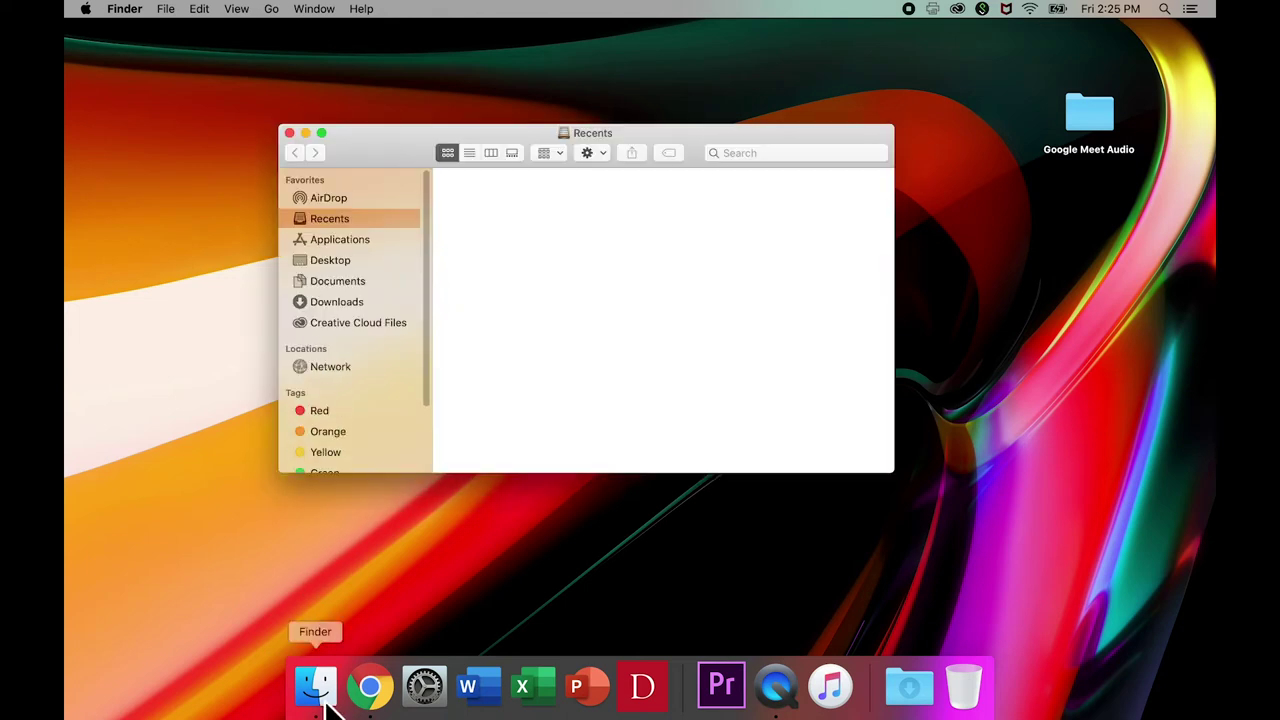
pyautogui.click(354, 248)
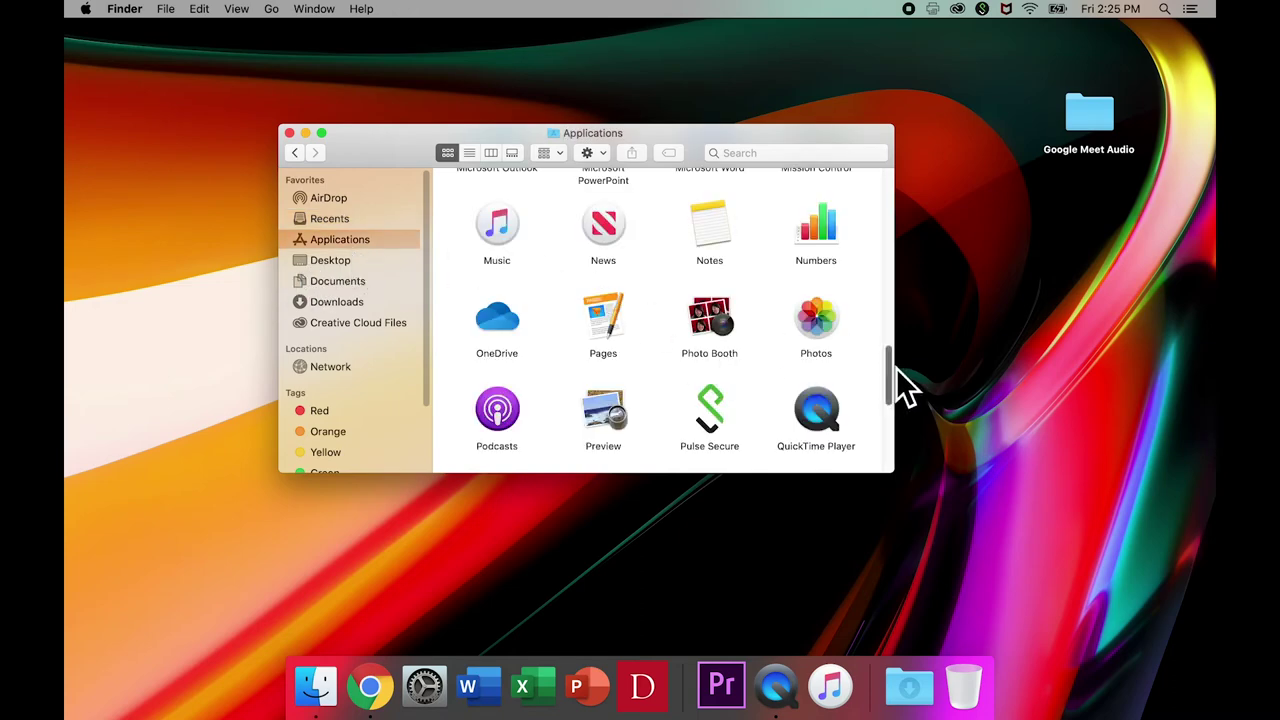
pyautogui.moveTo(897, 367); pyautogui.dragTo(892, 428)
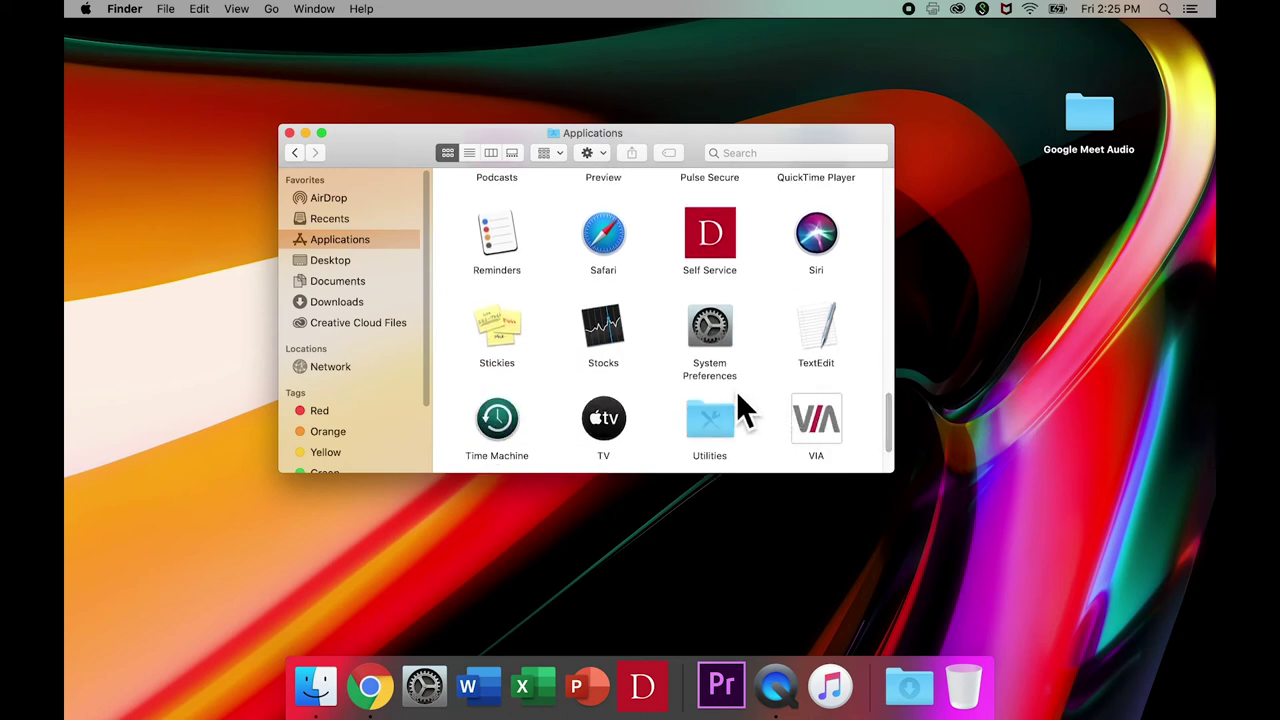
# Step: Launch System Preferences, open Sound, and set the output device to Jabra UC VOICE 550a
pyautogui.doubleClick(714, 339)
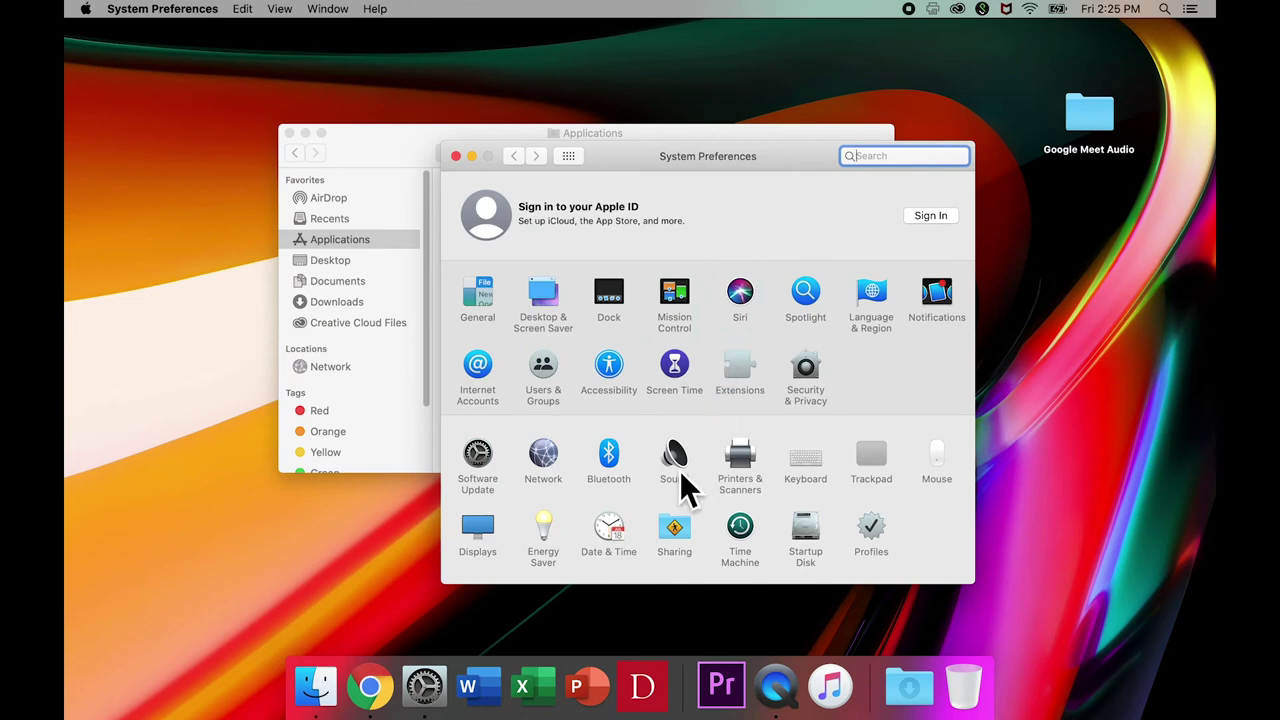
pyautogui.click(680, 470)
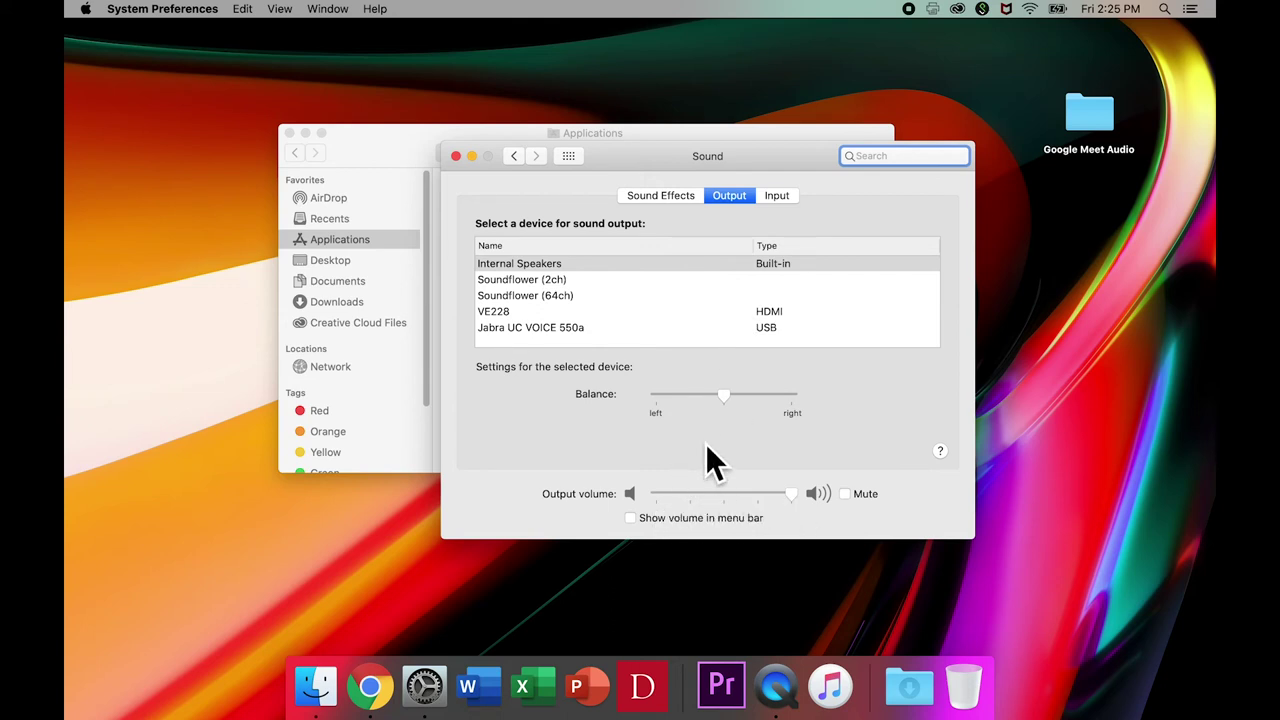
pyautogui.click(562, 270)
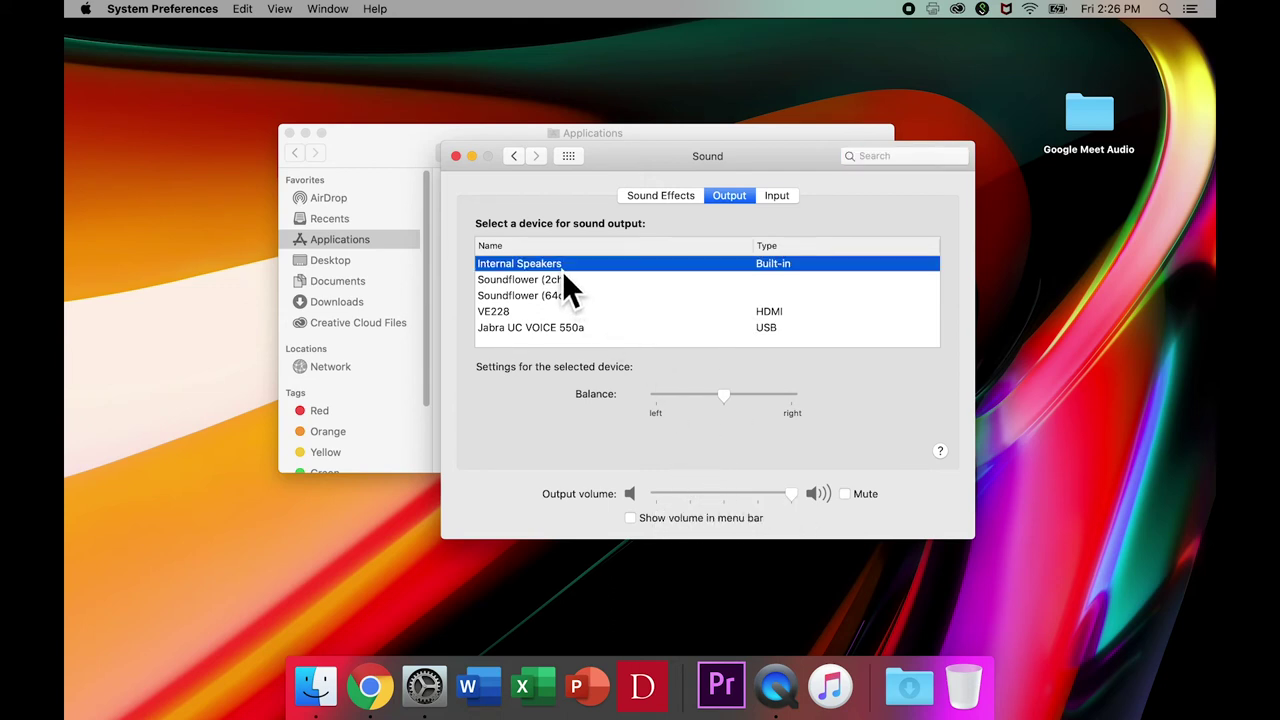
pyautogui.click(577, 330)
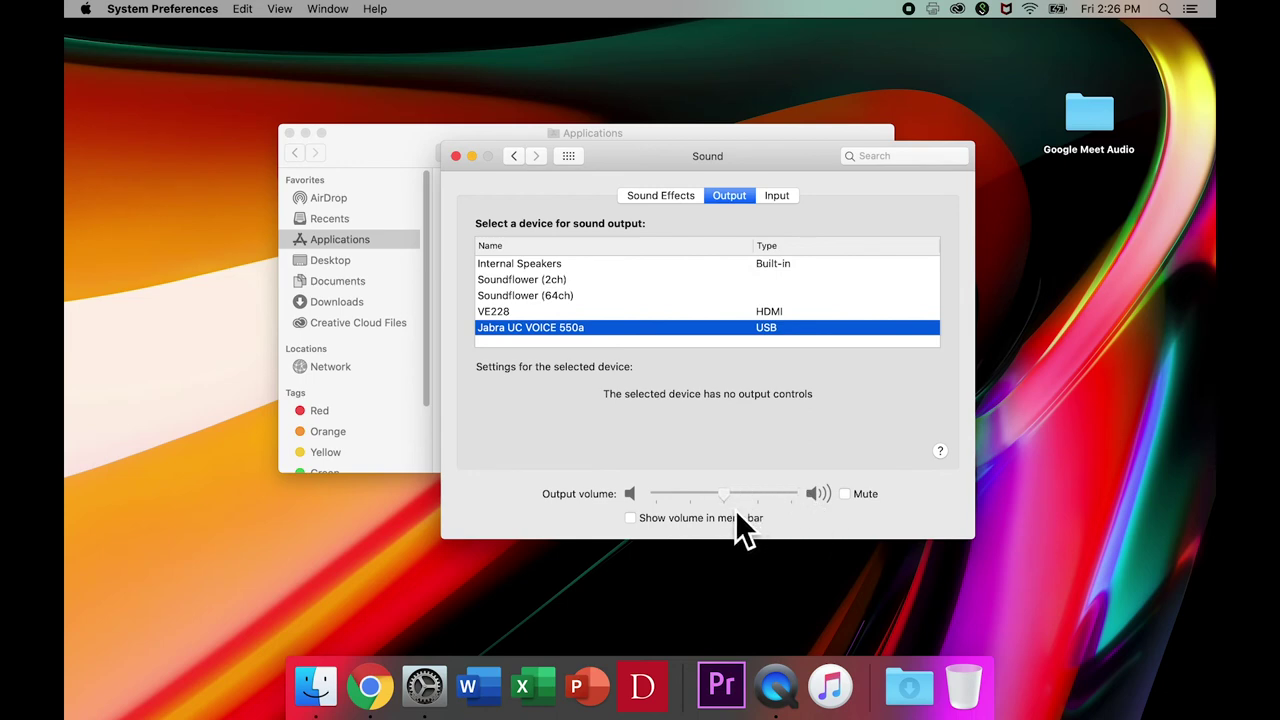
pyautogui.click(556, 266)
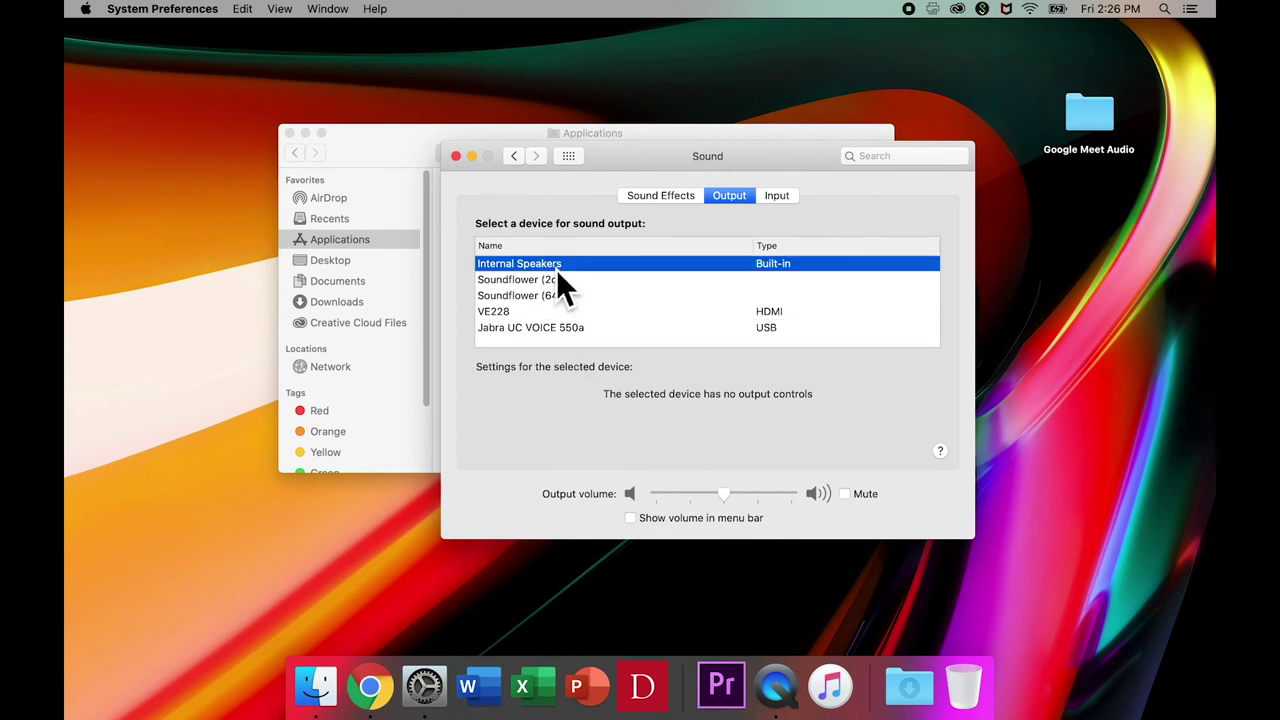
pyautogui.click(569, 330)
# Step: In Sound's Input tab, alternate between Internal Microphone and Jabra UC VOICE 550a, ending on Jabra
pyautogui.click(790, 199)
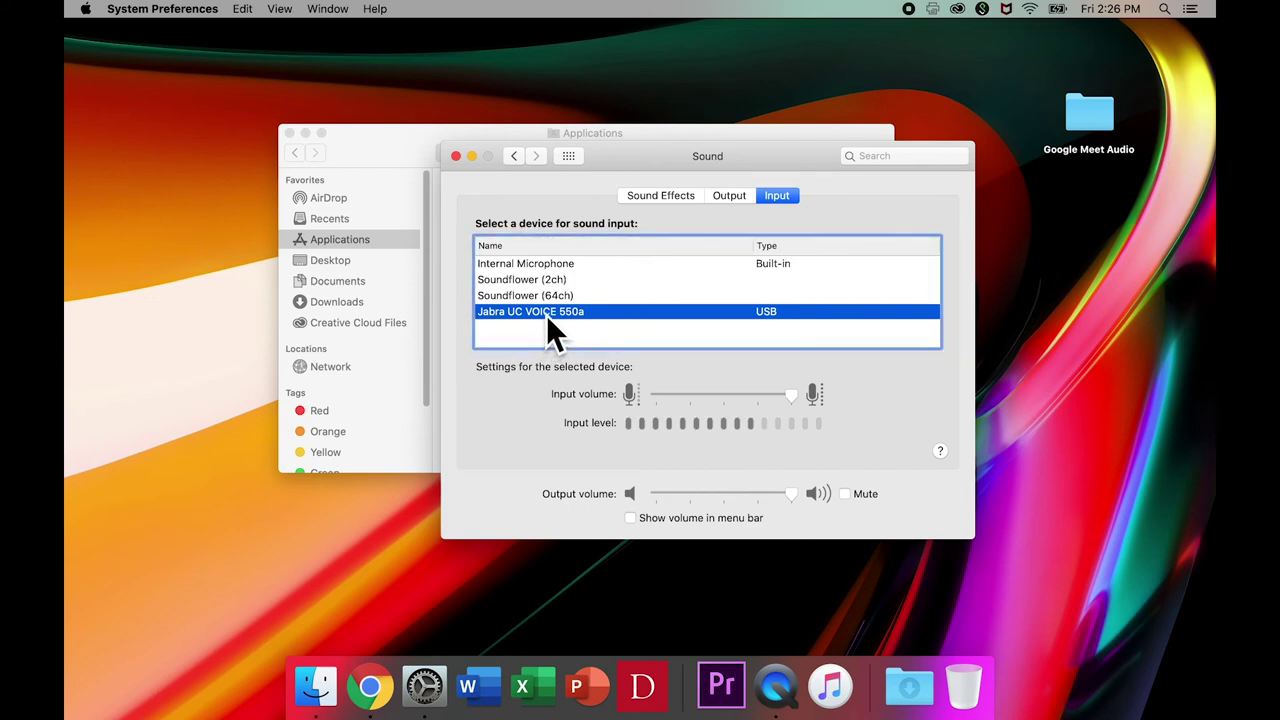
pyautogui.click(554, 266)
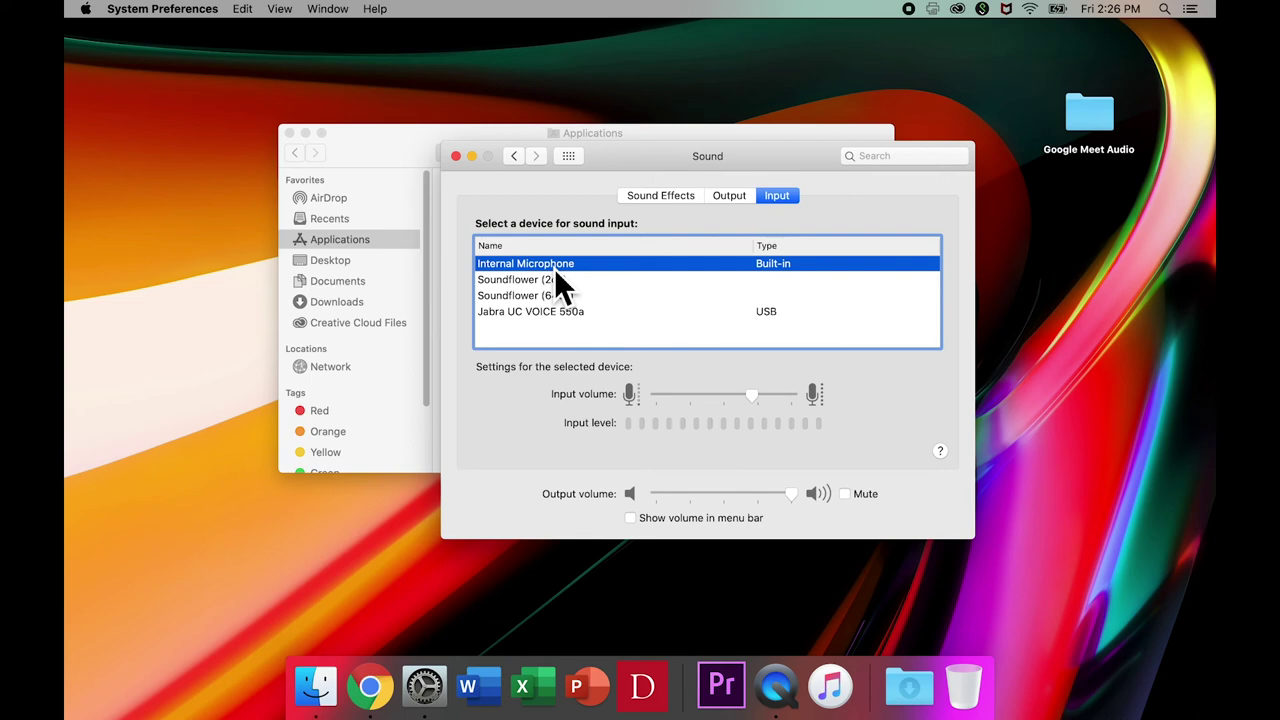
pyautogui.click(558, 314)
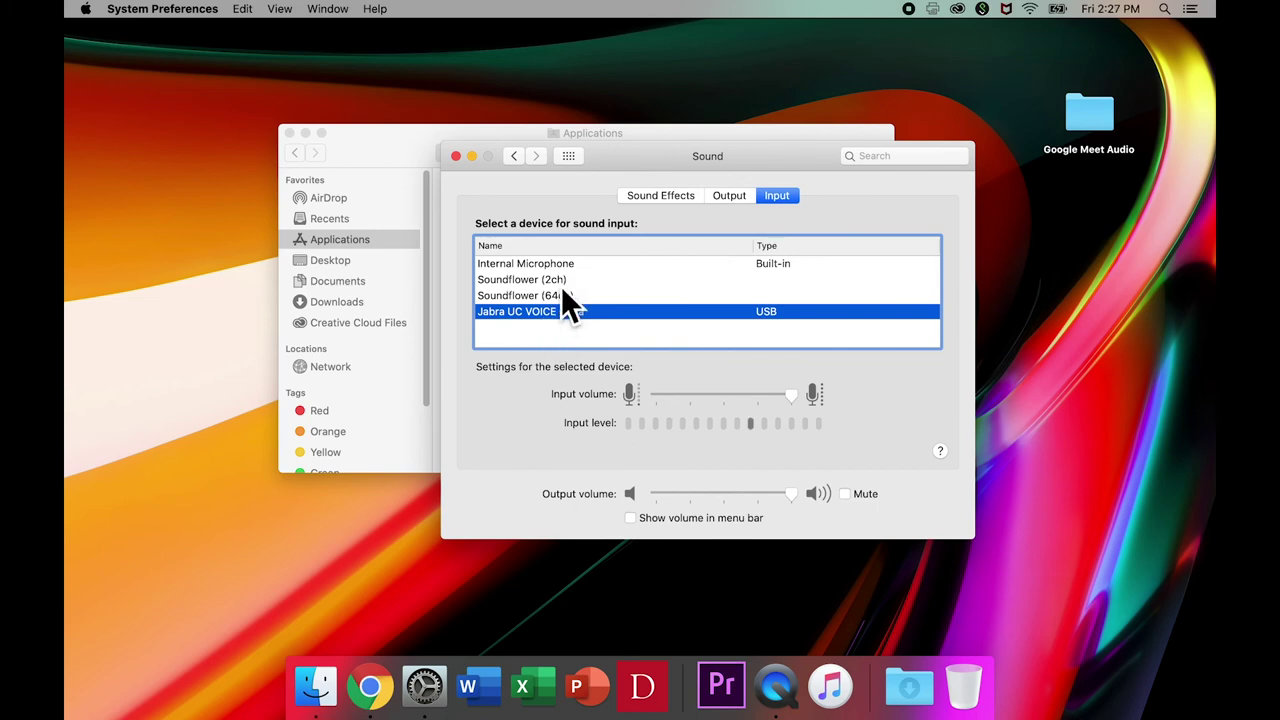
pyautogui.click(561, 270)
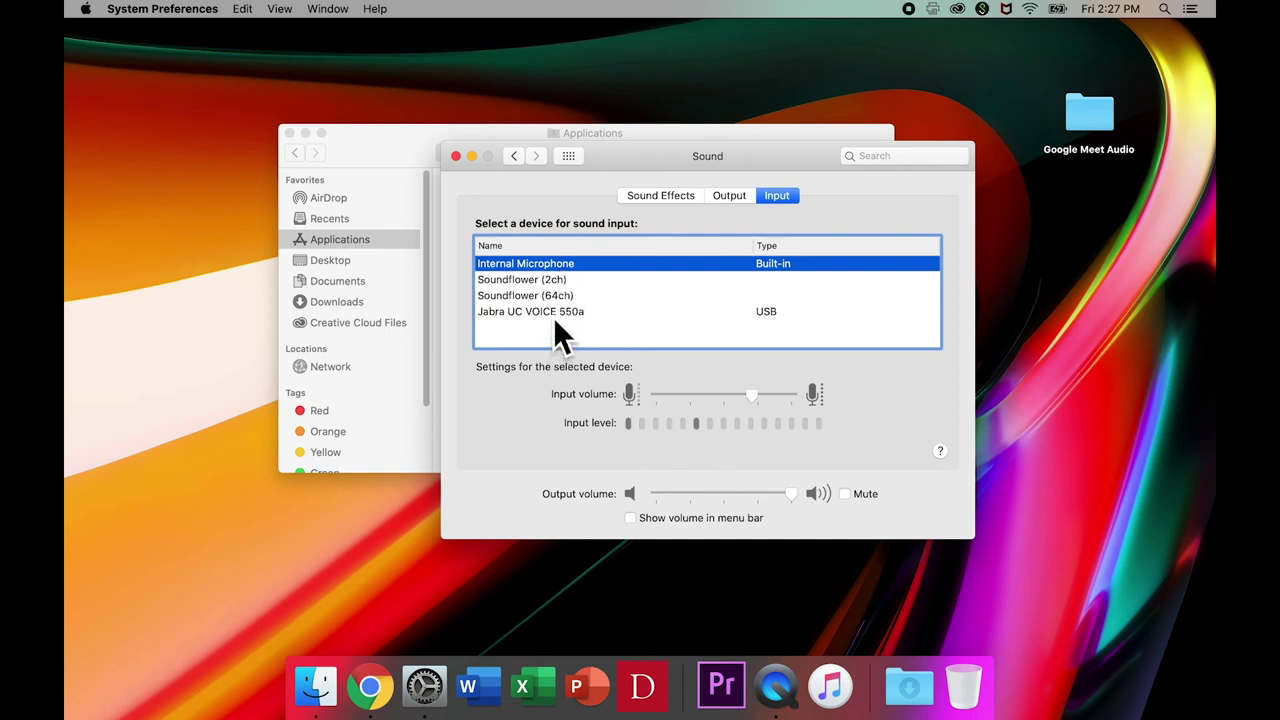
pyautogui.click(555, 316)
# Step: Nudge the Jabra input volume slider, then drag it almost fully right to near maximum
pyautogui.moveTo(796, 400)
pyautogui.mouseDown()
pyautogui.moveTo(730, 400)
pyautogui.moveTo(808, 402)
pyautogui.mouseUp()
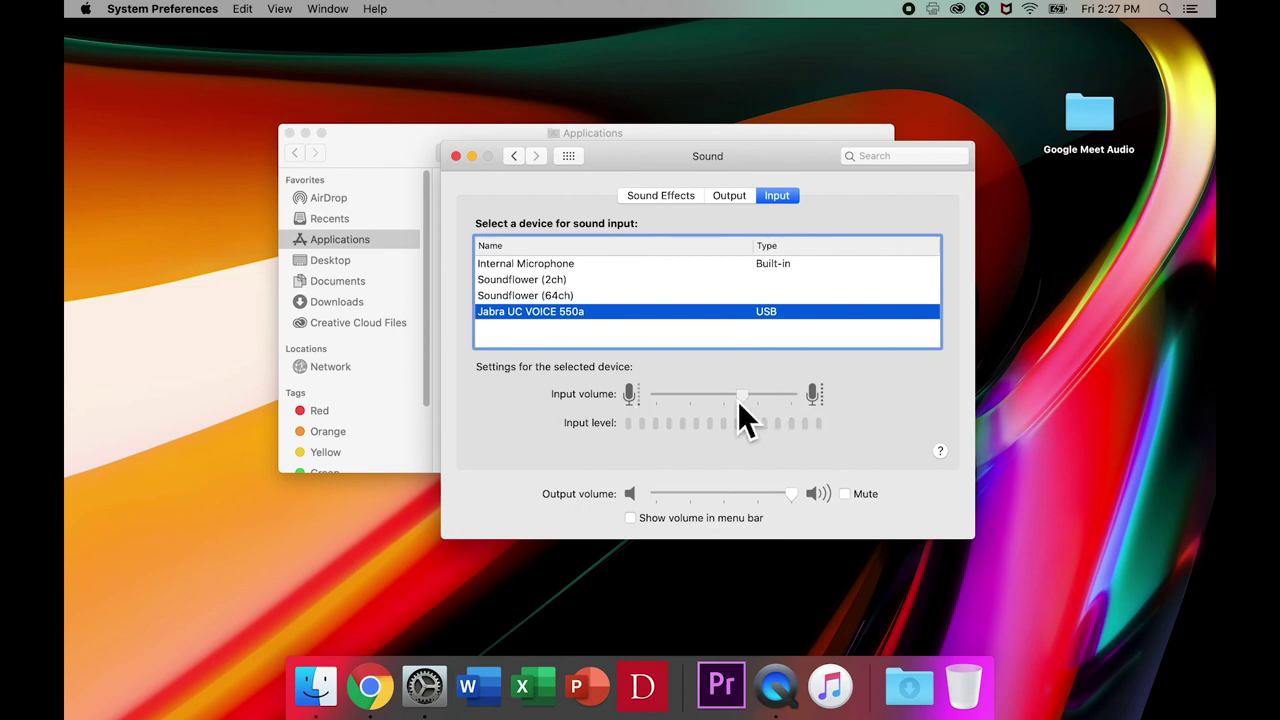
pyautogui.moveTo(657, 412); pyautogui.dragTo(797, 412)
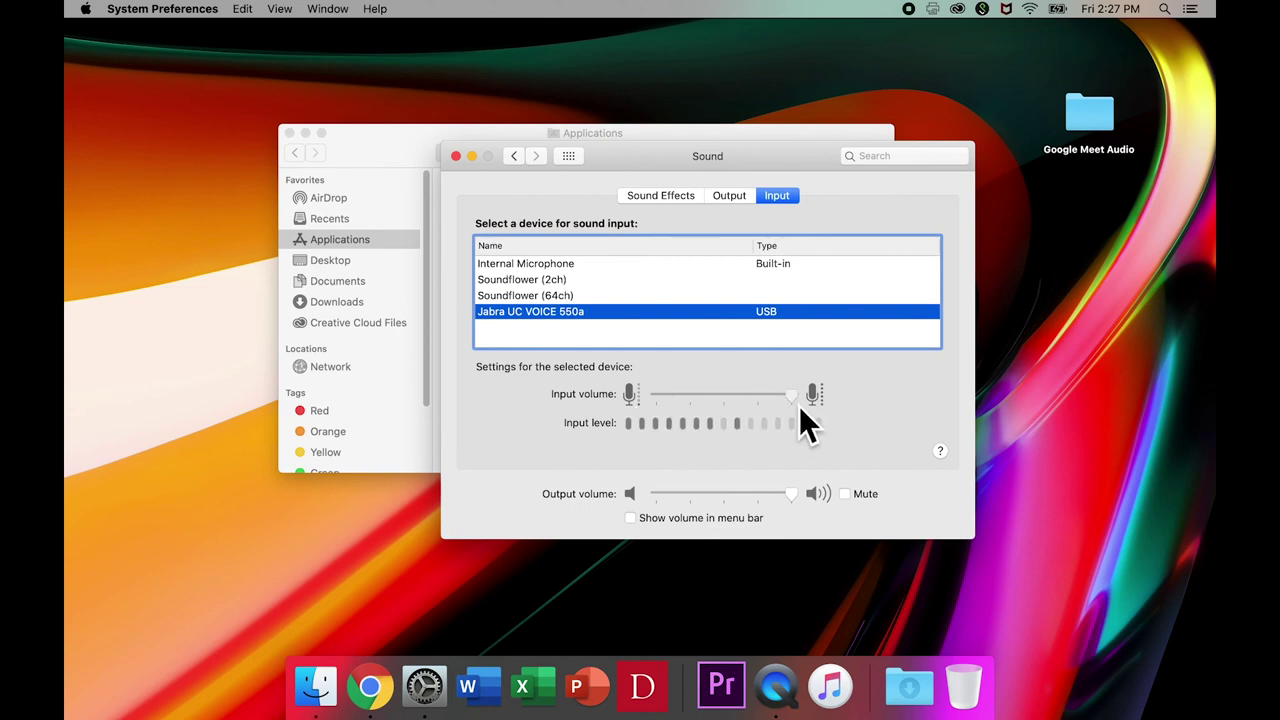